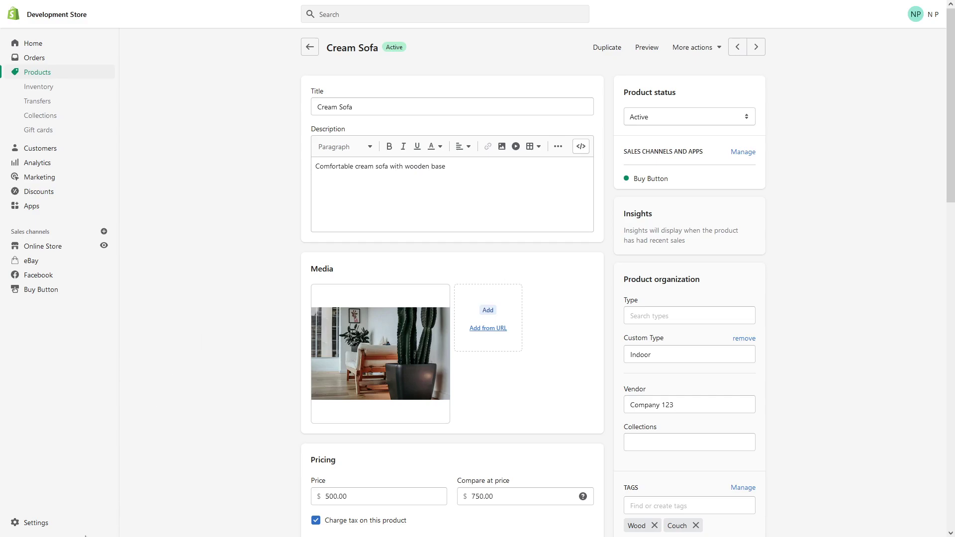
Go to the store's Files page under Settings.
left_click(62, 523)
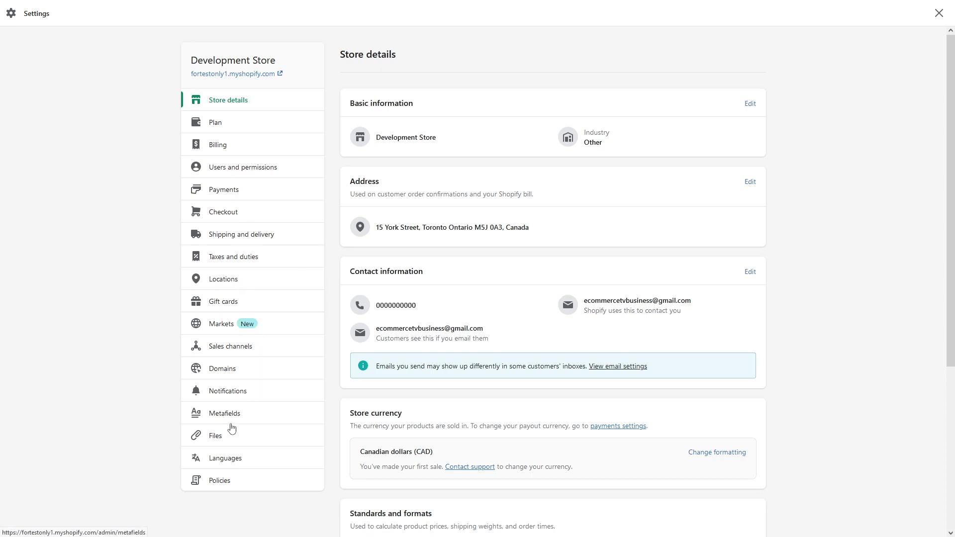
left_click(229, 444)
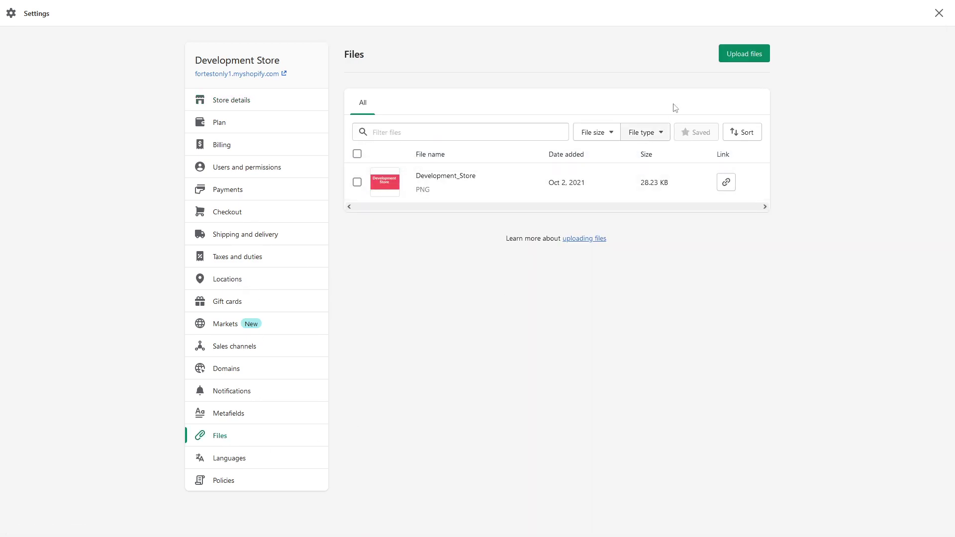
Upload Spec sheet.pdf from the computer to the store's Files.
left_click(746, 60)
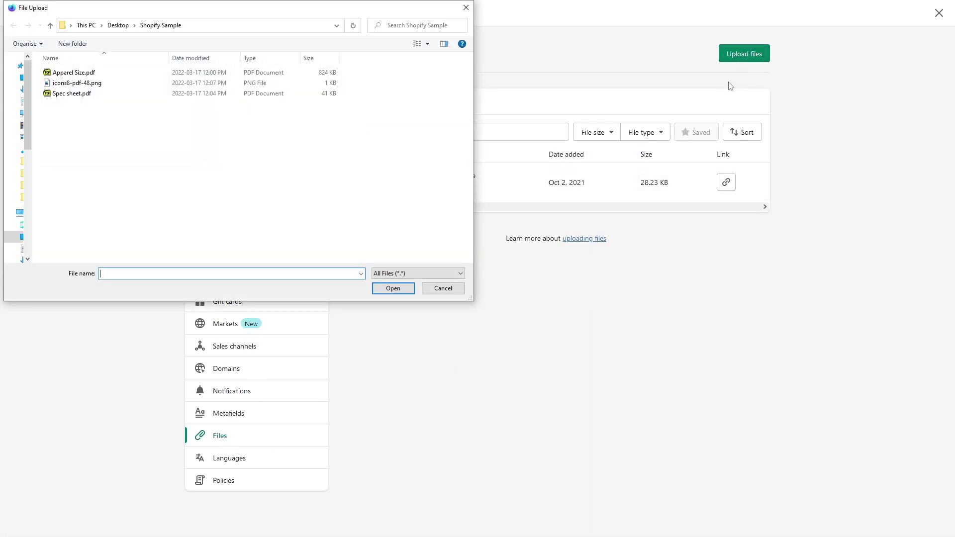
left_click(83, 102)
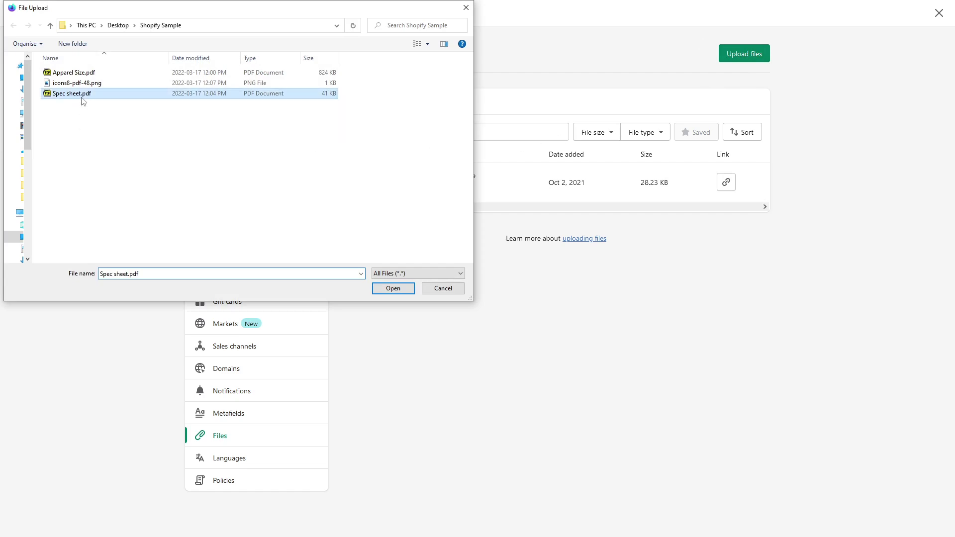
left_click(394, 289)
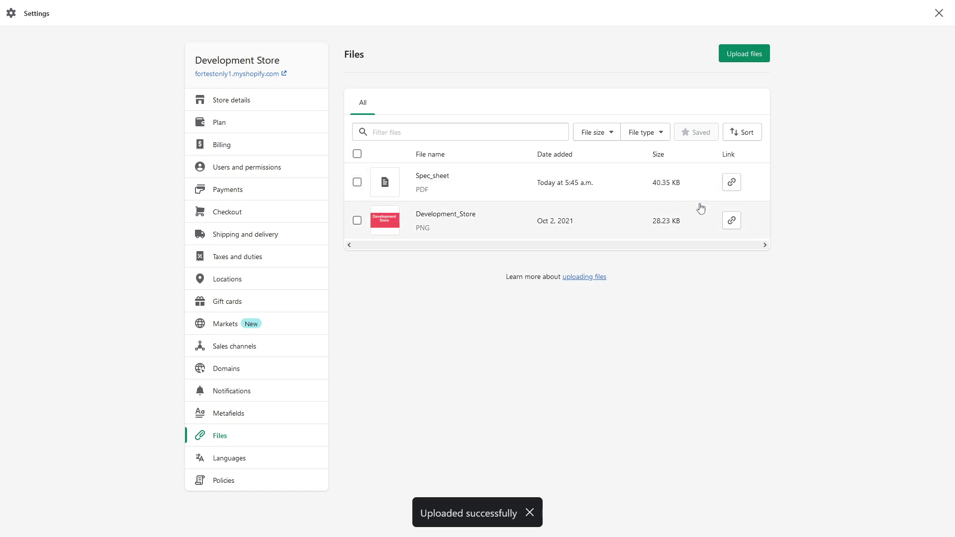
Copy the Spec_sheet file link, confirm the PDF loads in a new tab, and return to Files.
left_click(730, 185)
mouse_move(120, 7)
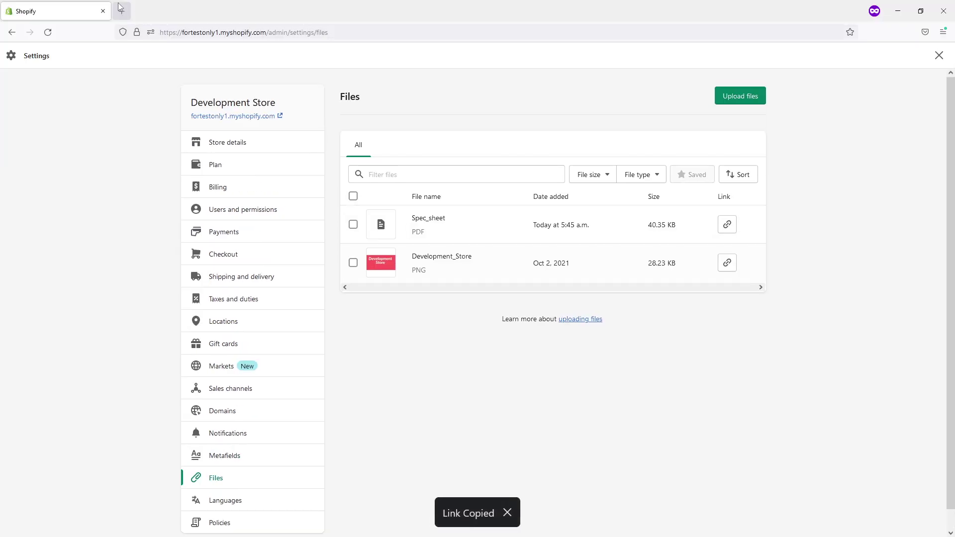
left_click(121, 9)
key("ctrl+v")
key("Return")
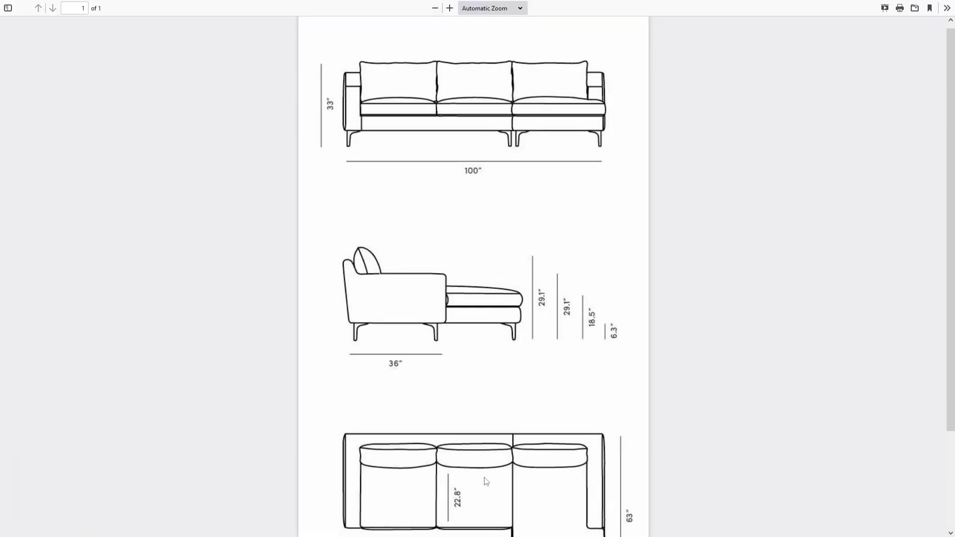
left_click(79, 8)
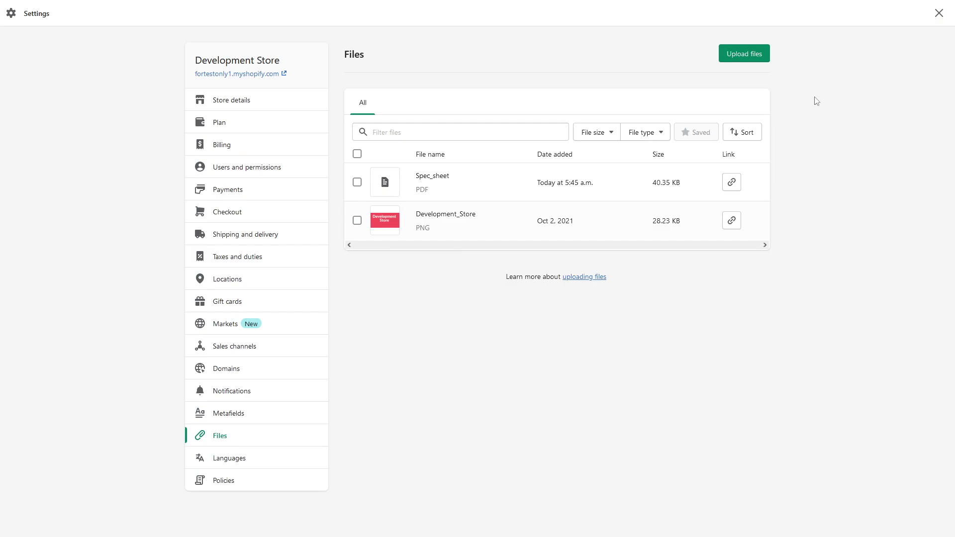
left_click(939, 14)
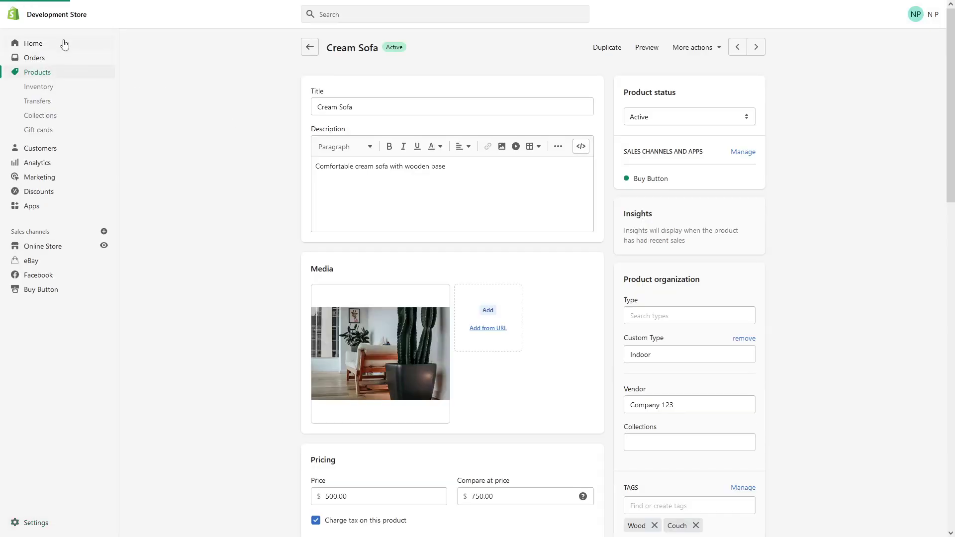
left_click(53, 72)
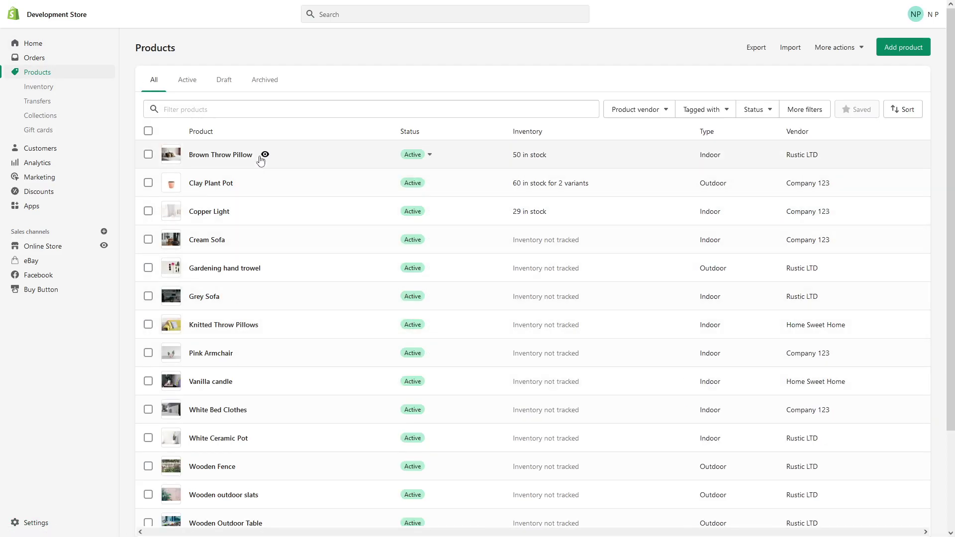
left_click(208, 242)
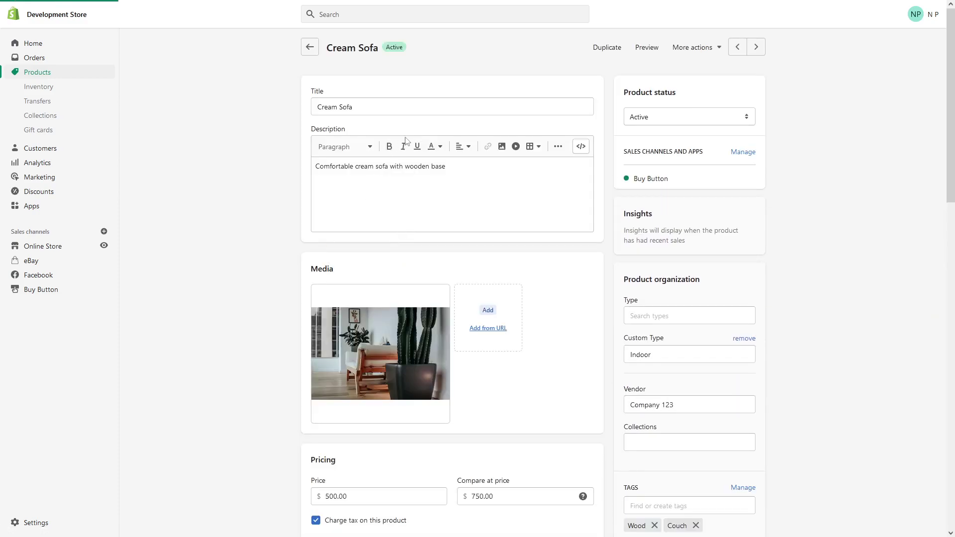
Add a bold 'View Spec Sheet' line below the Cream Sofa description and reselect it.
left_click(485, 182)
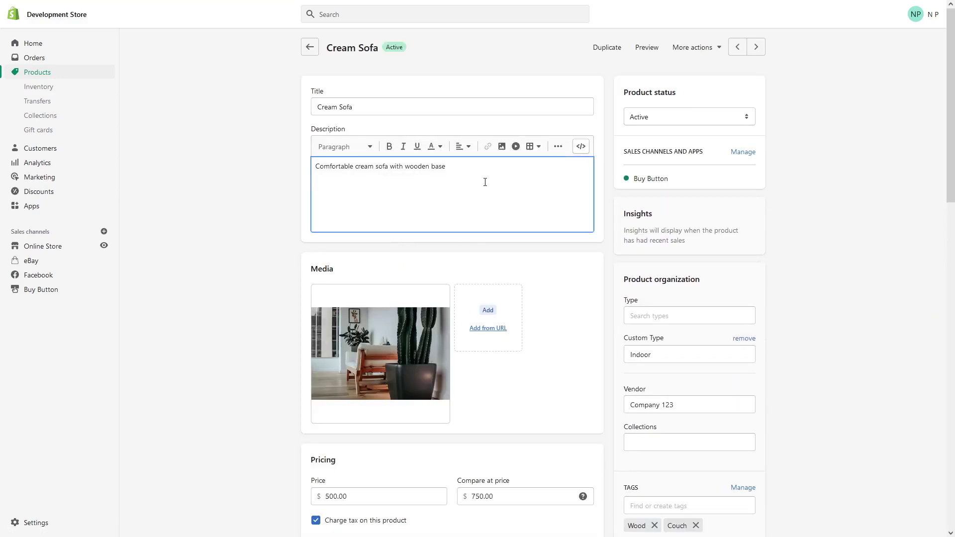
key("Return")
key("Return")
type("View Spec Sheet")
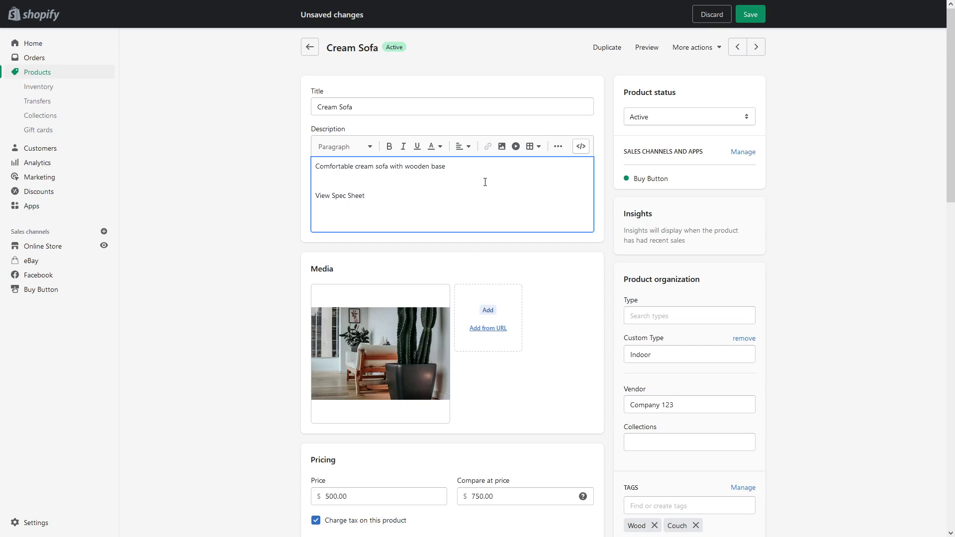
key("ctrl+shift+Left")
key("ctrl+shift+Left")
key("ctrl+shift+Left")
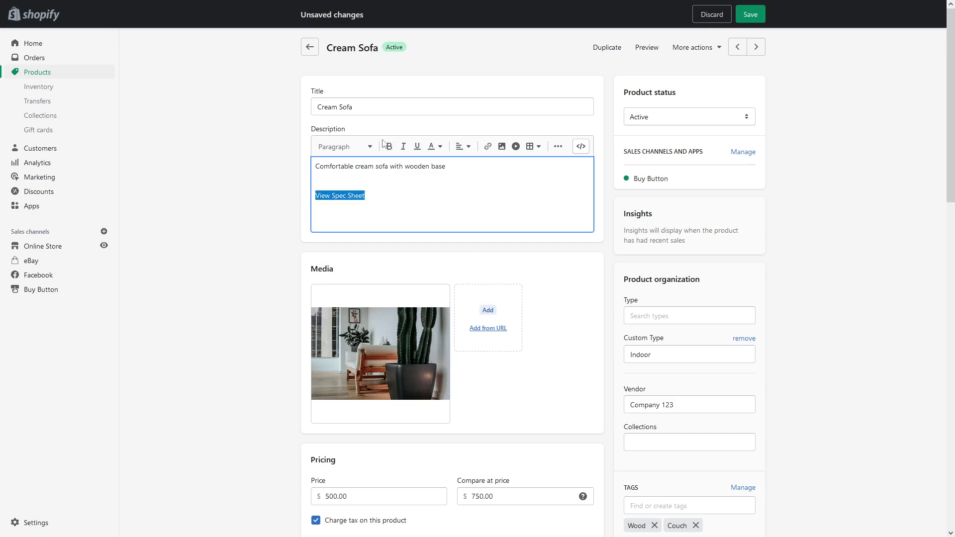
left_click(389, 147)
left_click(376, 204)
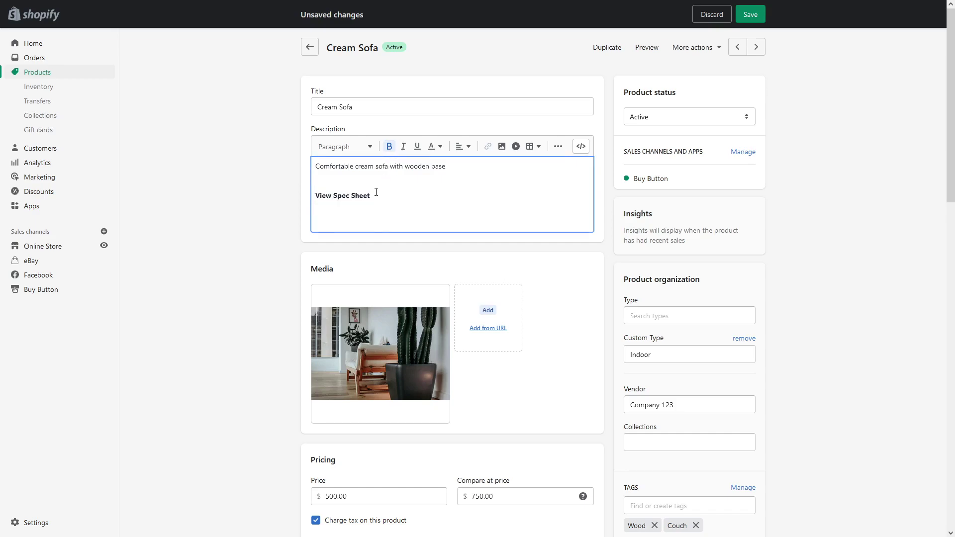
left_click_drag(377, 192, 308, 195)
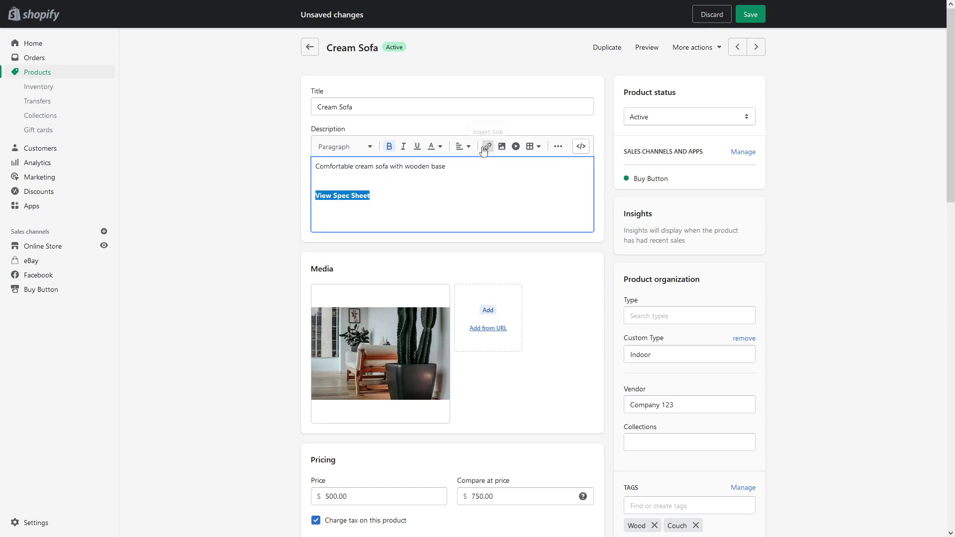
Link 'View Spec Sheet' to the spec sheet PDF's web address copied from its tab.
left_click(488, 146)
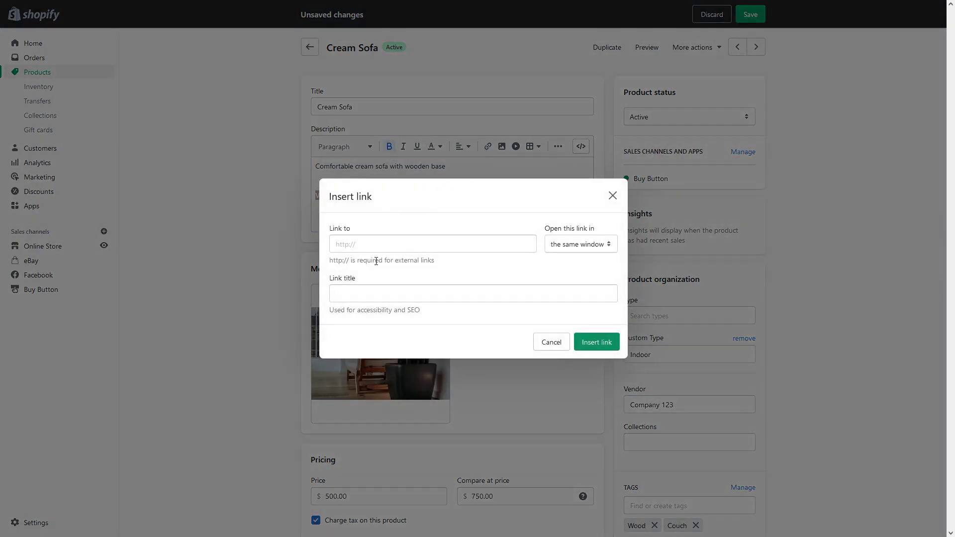
left_click(376, 239)
left_click(197, 10)
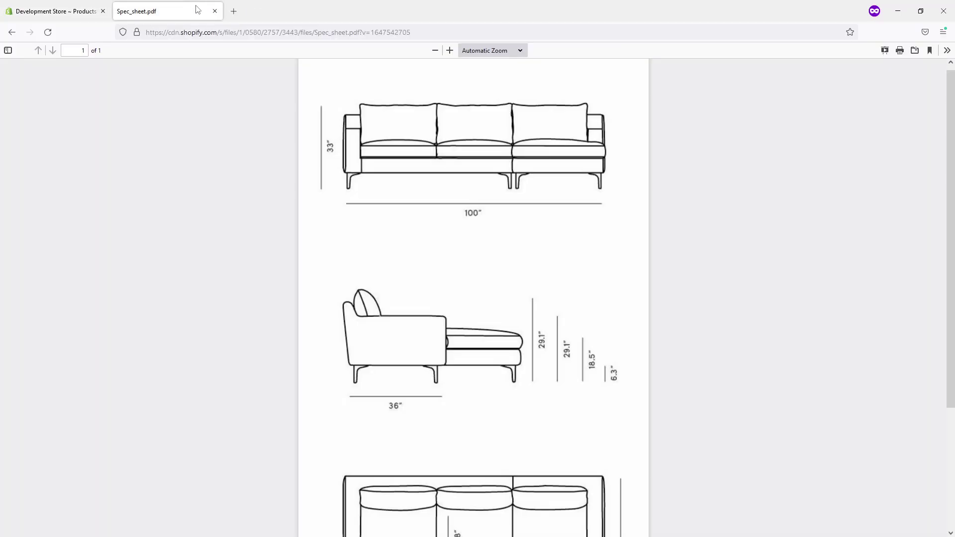
left_click(247, 33)
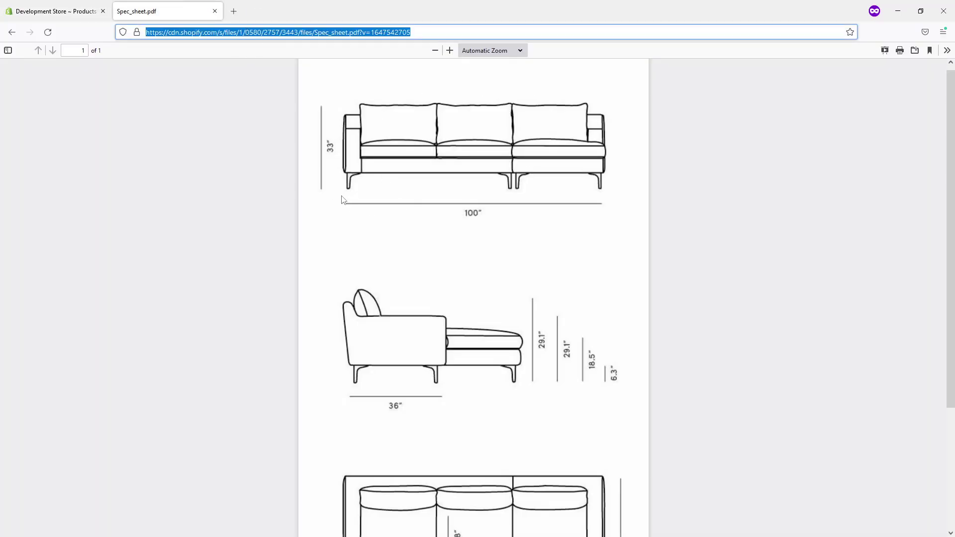
key("ctrl+c")
left_click(52, 11)
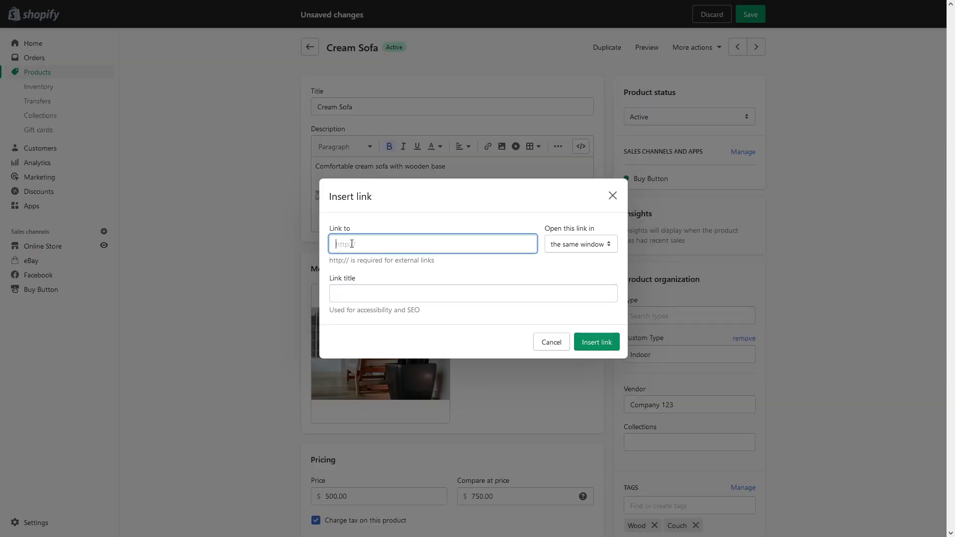
key("ctrl+v")
Make the link open in a new window, add a title, and apply it.
left_click(613, 251)
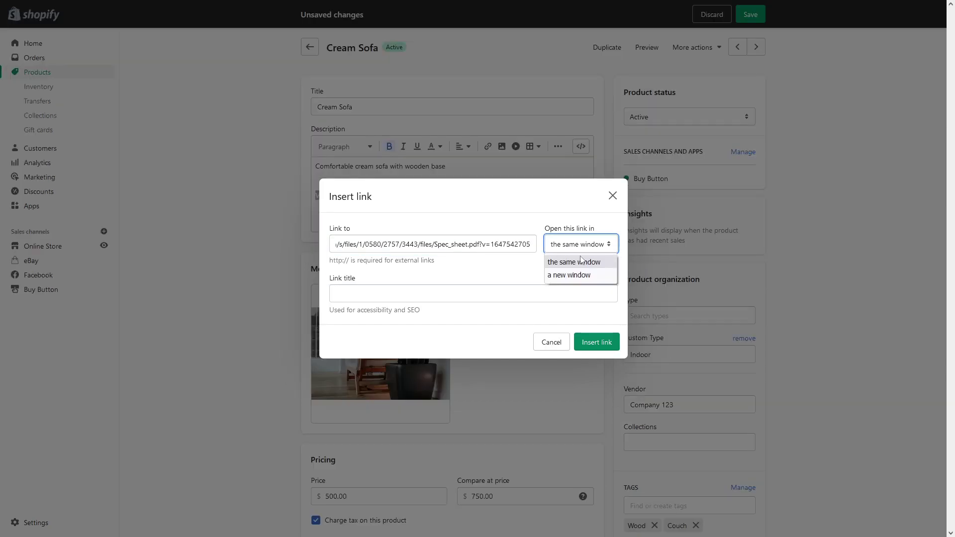
left_click(583, 276)
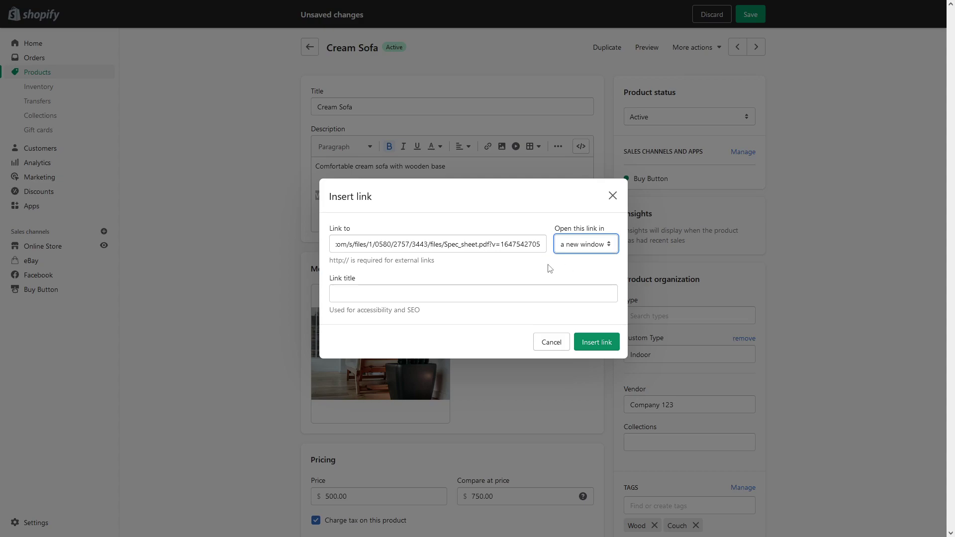
left_click(398, 288)
type("sofa spec sheet")
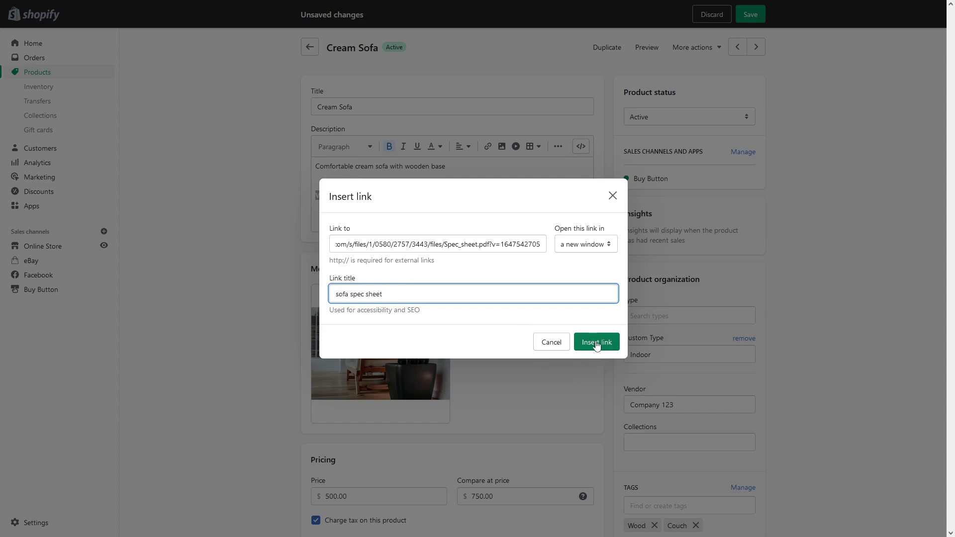
left_click(596, 345)
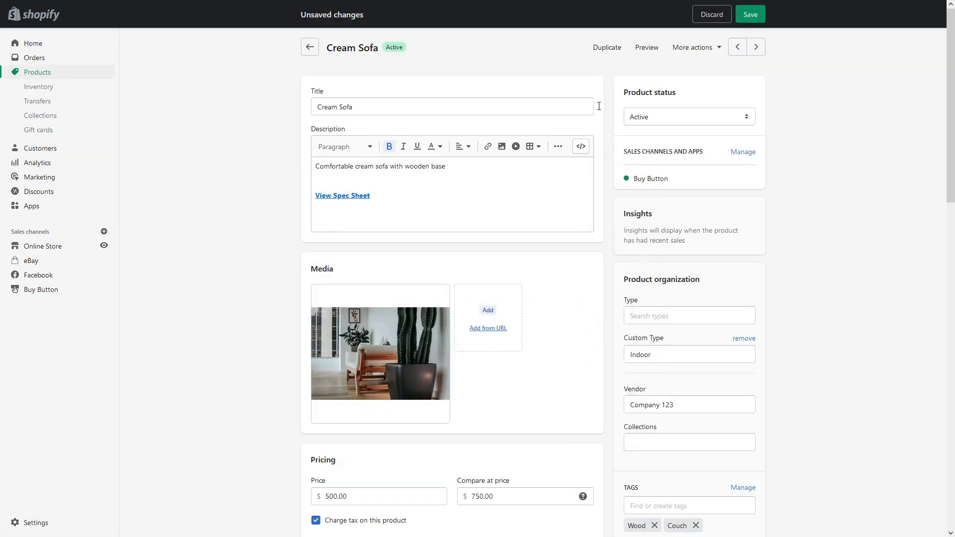
Save the Cream Sofa product with its new spec sheet link.
left_click(754, 17)
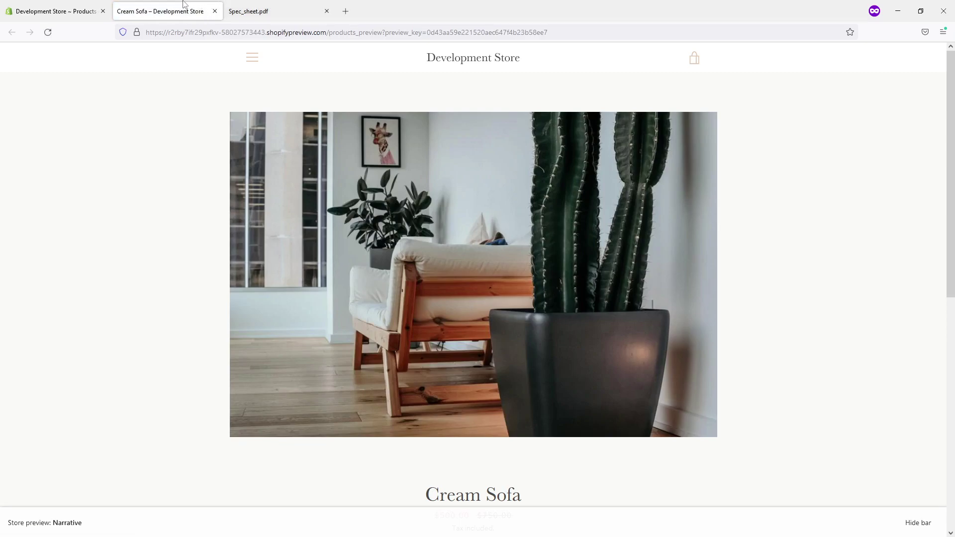
scroll(239, 172, "down", 2)
scroll(657, 150, "down", 2)
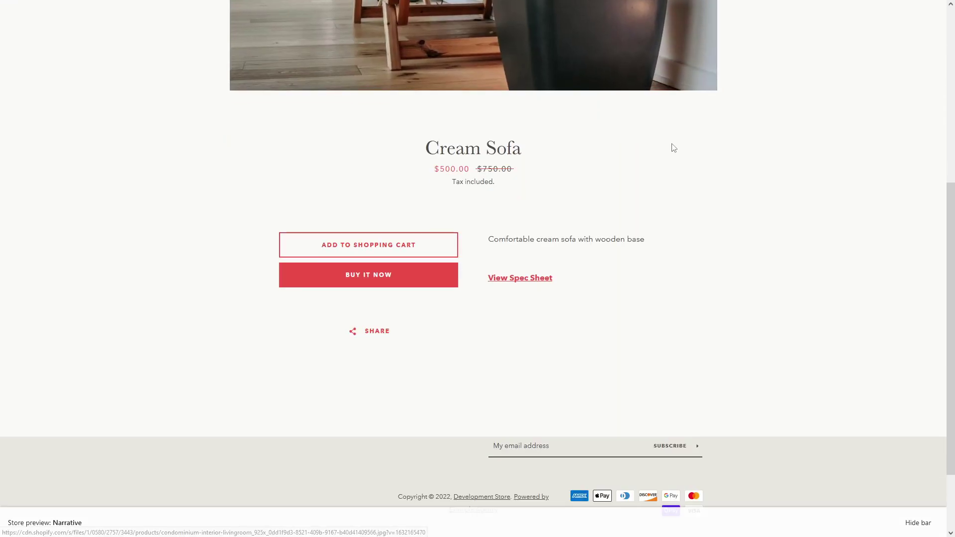
Check that 'View Spec Sheet' opens the PDF in the storefront, then return to the admin tab.
left_click(526, 286)
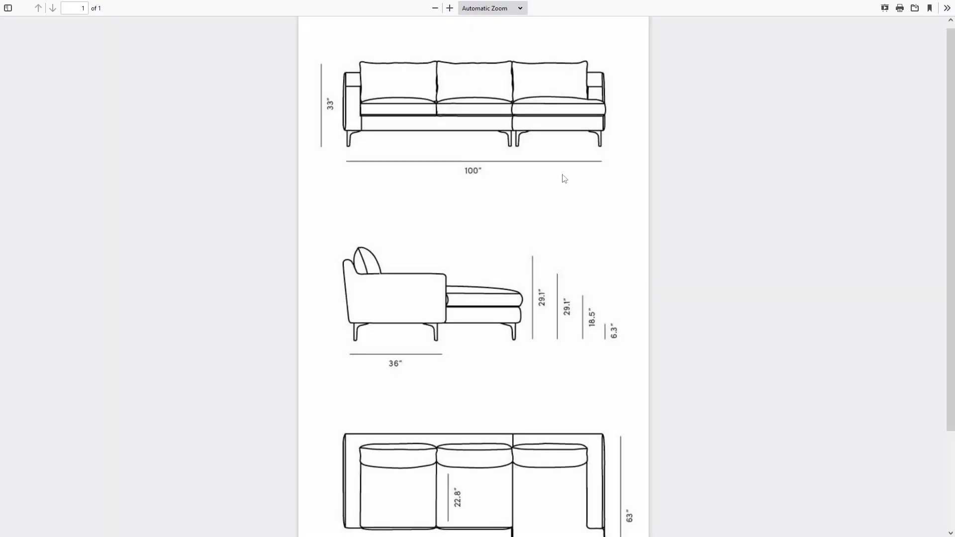
left_click(78, 6)
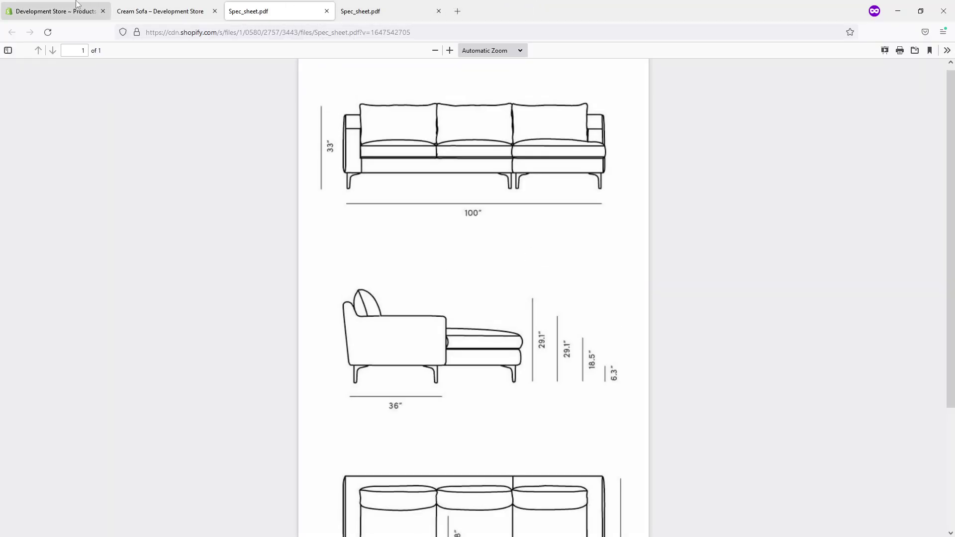